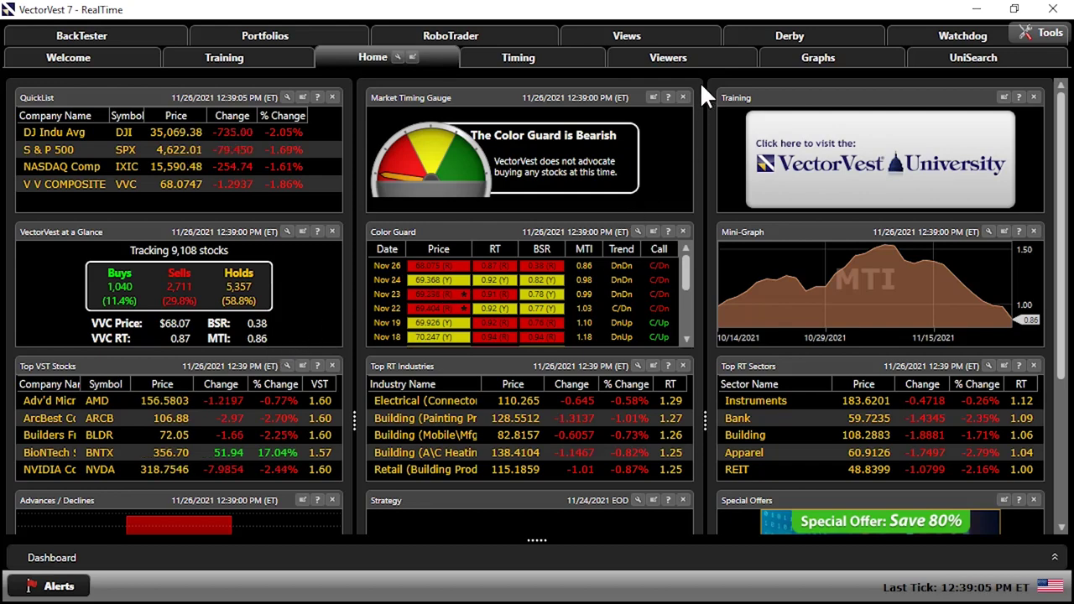
Open the Non-Leveraged ETFs - Contra watchlist from the ETFs group in the WatchList Viewer
{"action": "left_click", "coordinate": [689, 55]}
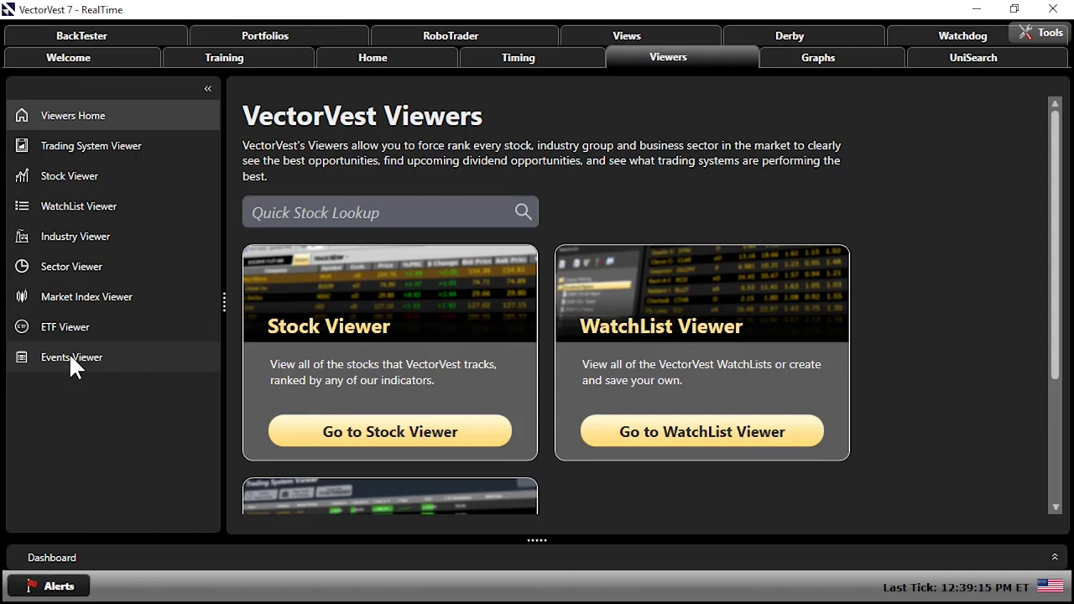
{"action": "left_click", "coordinate": [89, 206]}
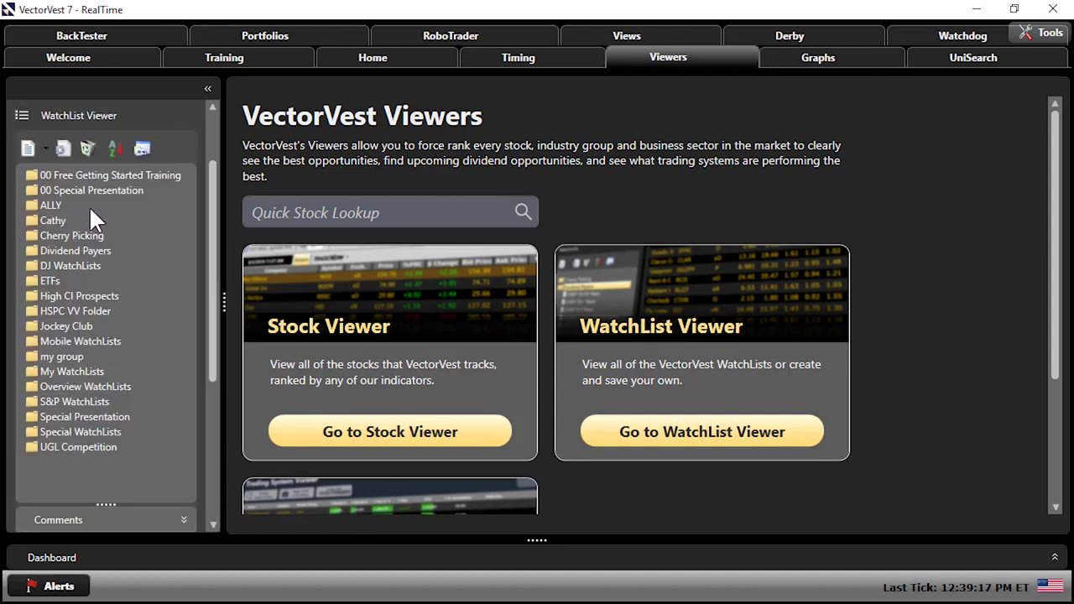
{"action": "left_click", "coordinate": [55, 280]}
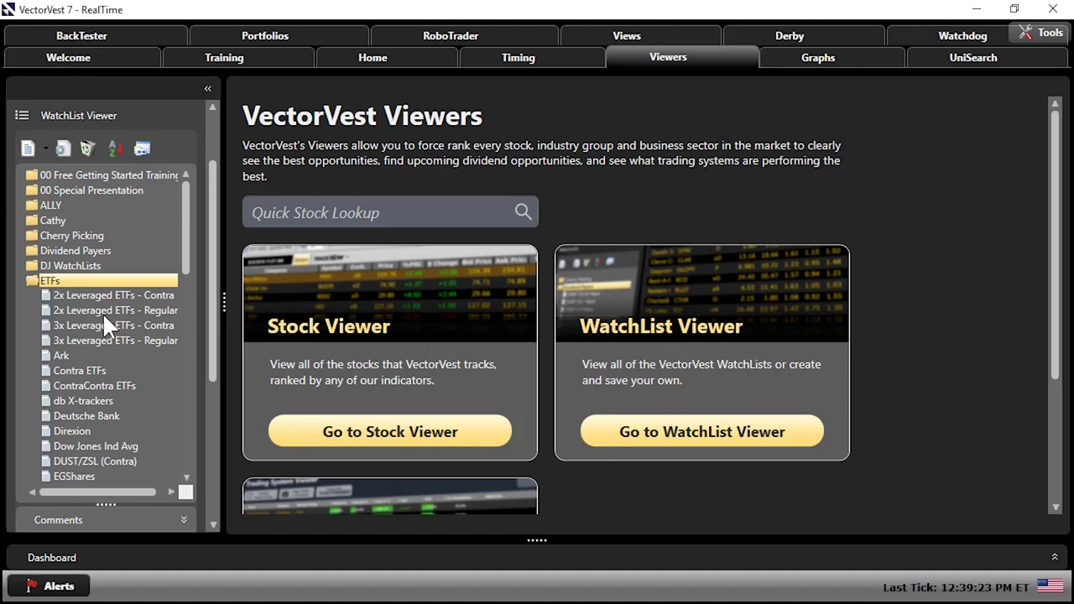
{"action": "scroll", "coordinate": [104, 321], "scroll_direction": "down", "scroll_amount": 6}
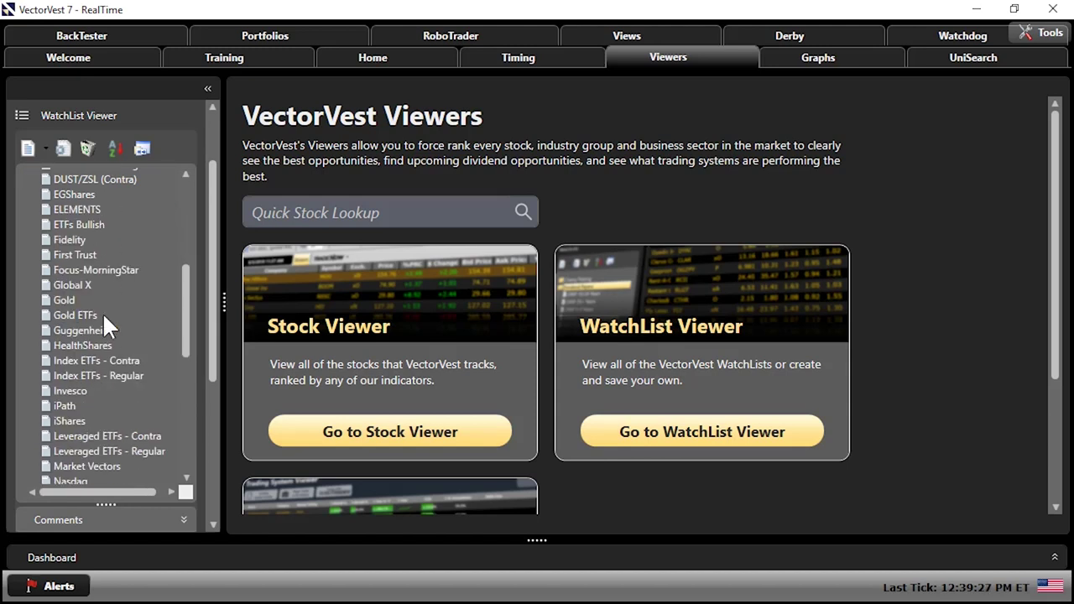
{"action": "scroll", "coordinate": [105, 320], "scroll_direction": "up", "scroll_amount": 5}
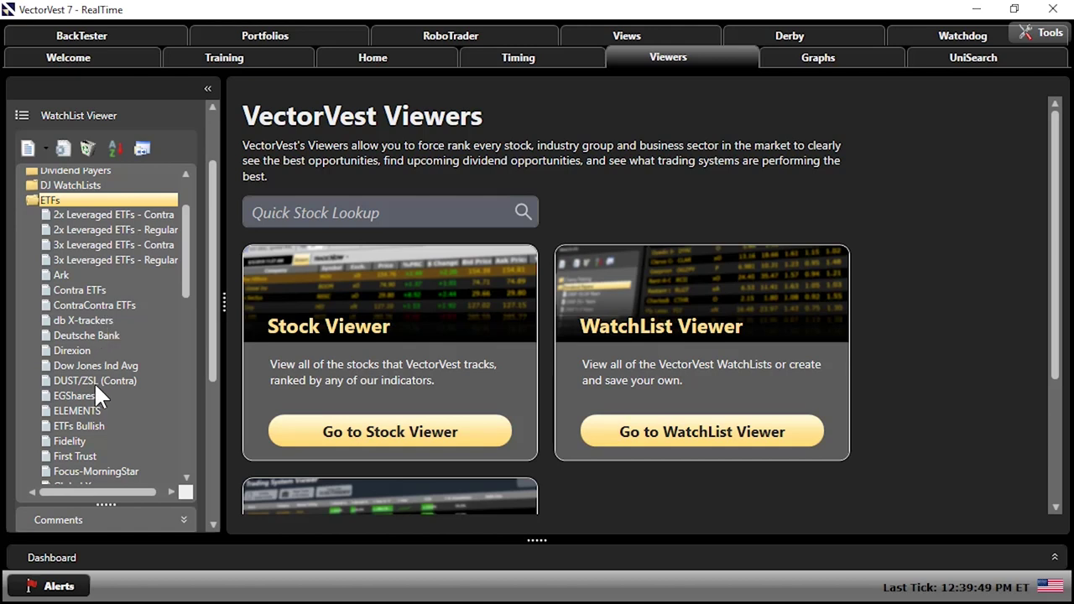
{"action": "scroll", "coordinate": [94, 390], "scroll_direction": "down", "scroll_amount": 6}
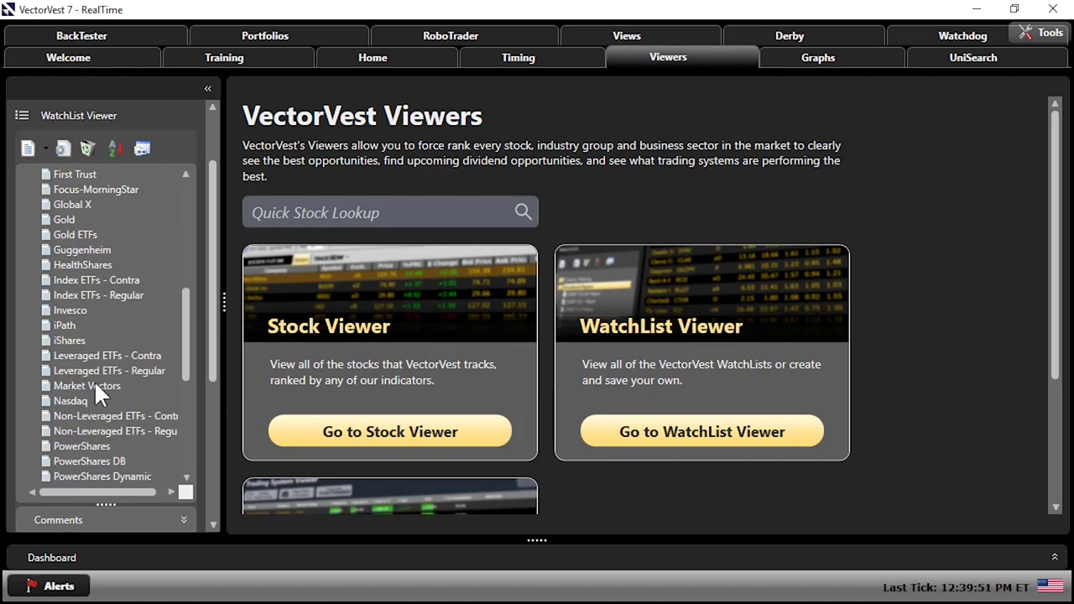
{"action": "left_click", "coordinate": [104, 416]}
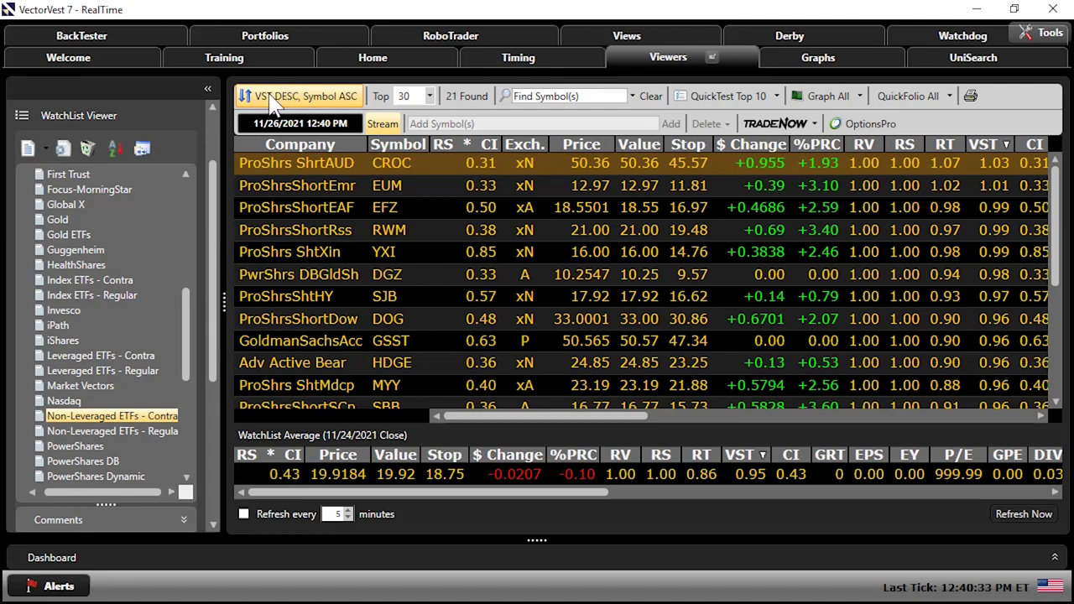
Sort the Non-Leveraged ETFs - Contra watchlist by average volume in descending order
{"action": "left_click_drag", "start_coordinate": [493, 418], "coordinate": [753, 420]}
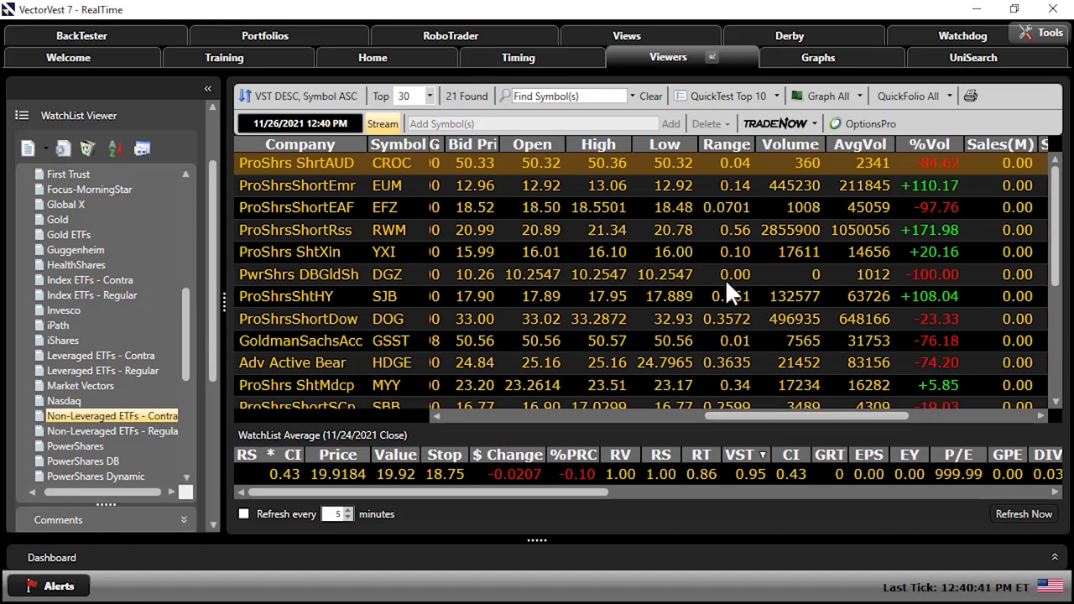
{"action": "left_click", "coordinate": [864, 144]}
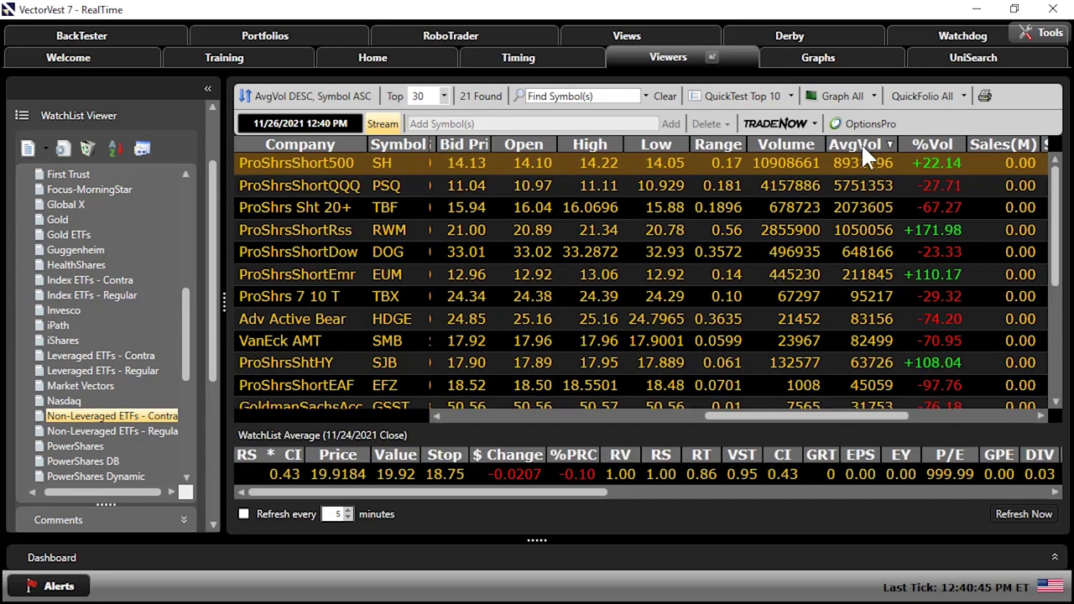
{"action": "left_click_drag", "start_coordinate": [778, 416], "coordinate": [493, 425]}
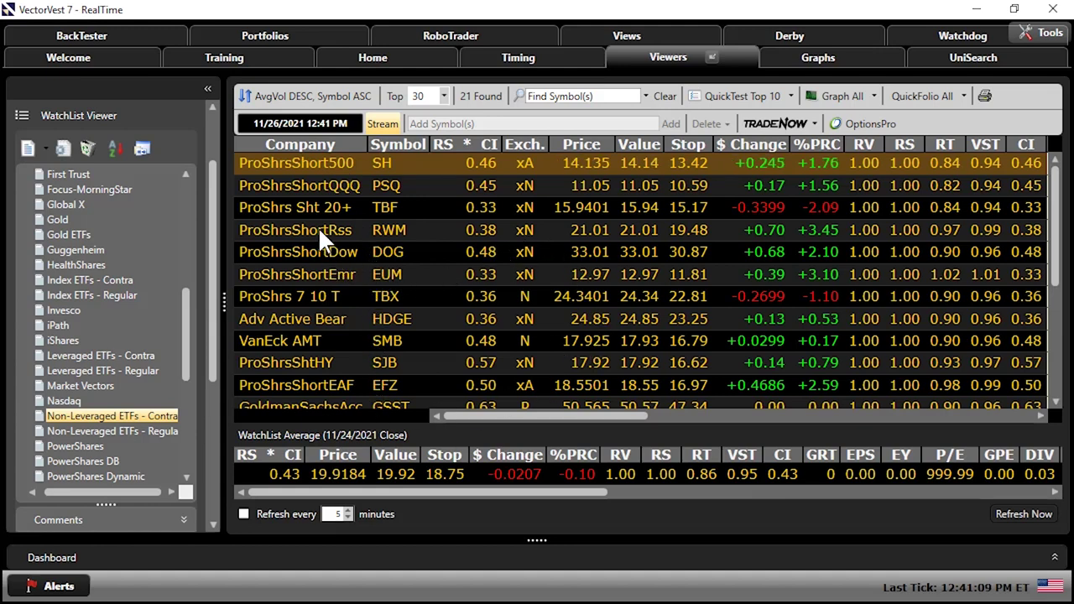
Set the watchlist's date to November 22, 2021 at 7:59 PM
{"action": "left_click", "coordinate": [299, 126]}
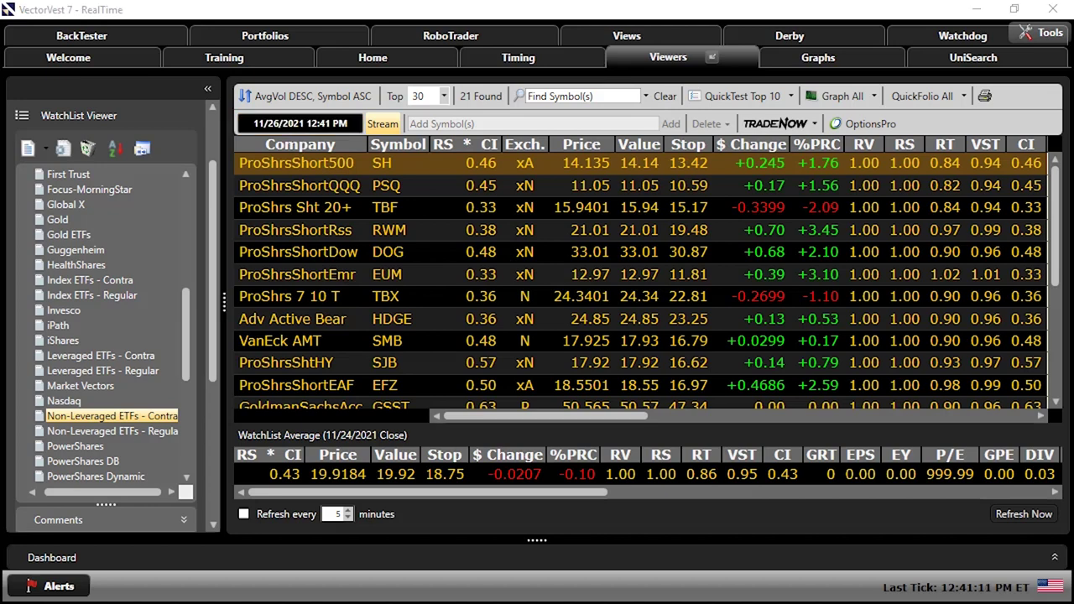
{"action": "left_click_drag", "start_coordinate": [344, 55], "coordinate": [528, 91]}
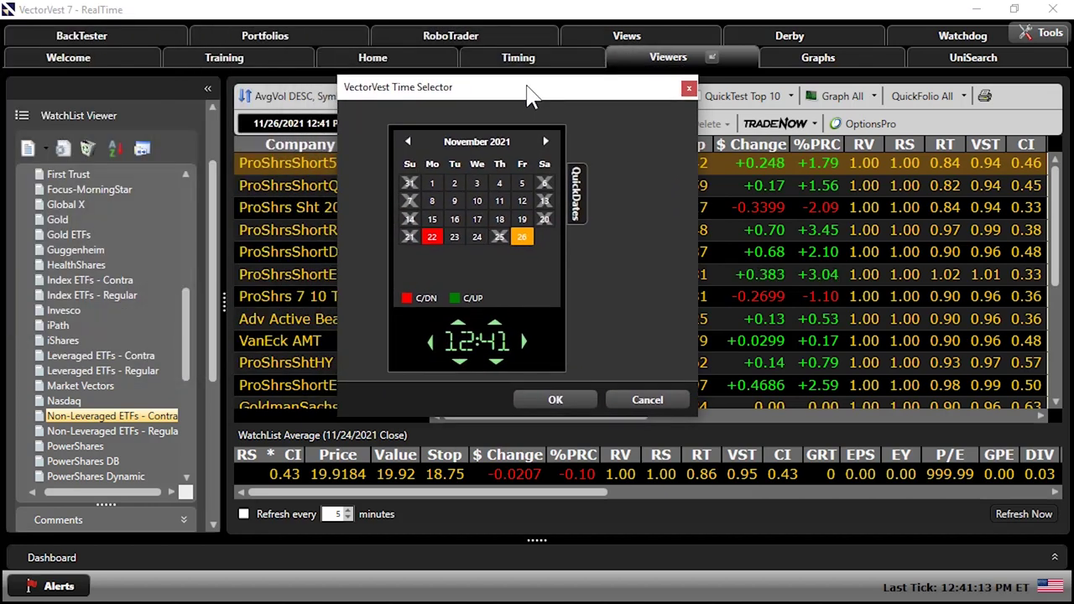
{"action": "left_click", "coordinate": [430, 238]}
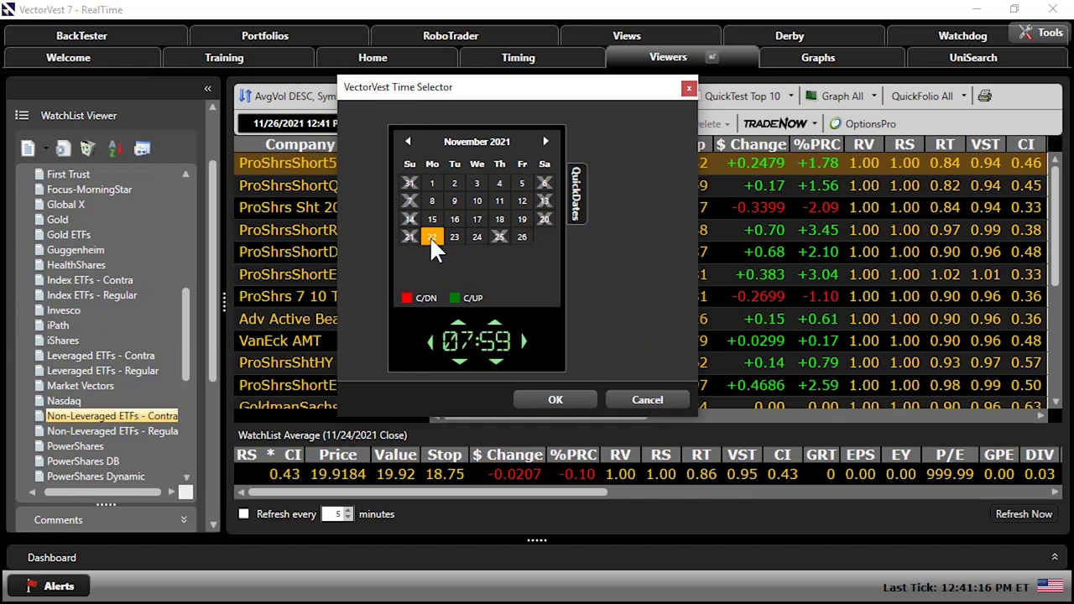
{"action": "left_click", "coordinate": [565, 400]}
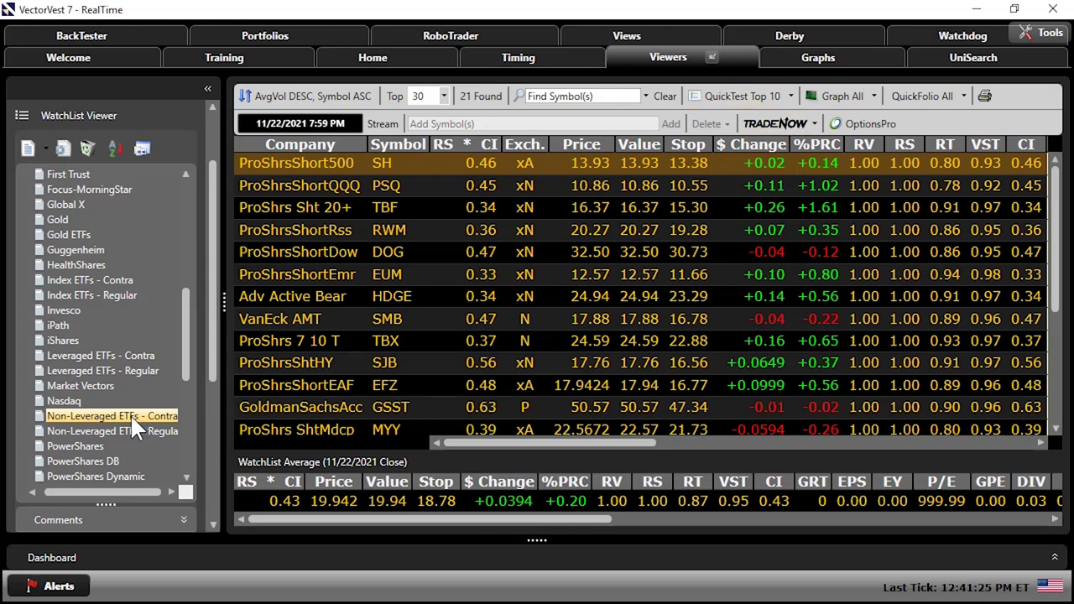
QuickTest the top 10 non-leveraged contra ETFs and review the results sorted by percentage price change in both directions
{"action": "left_click", "coordinate": [743, 99]}
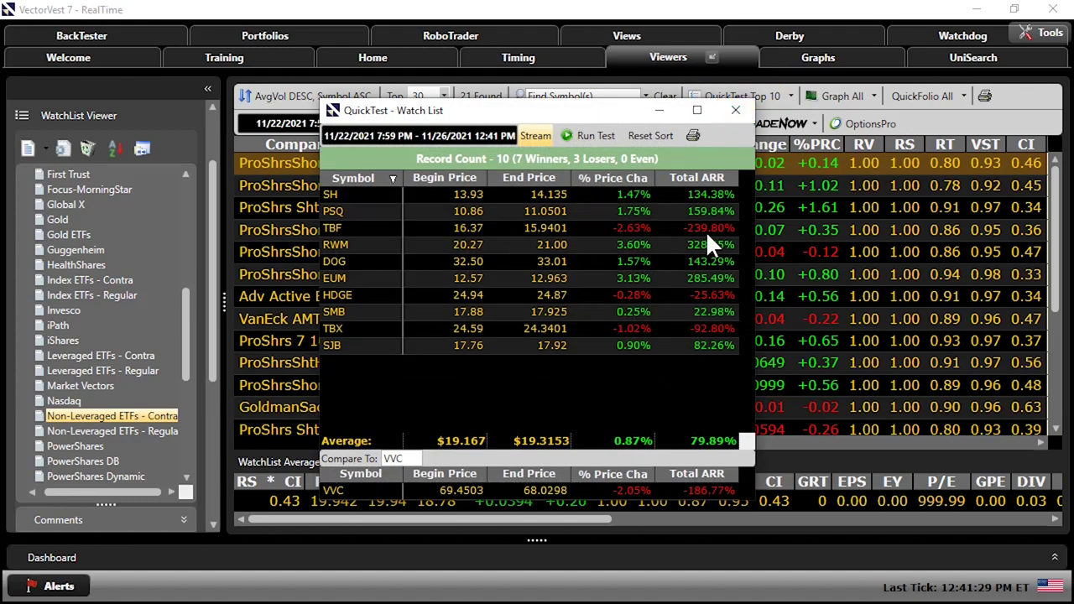
{"action": "left_click", "coordinate": [615, 177]}
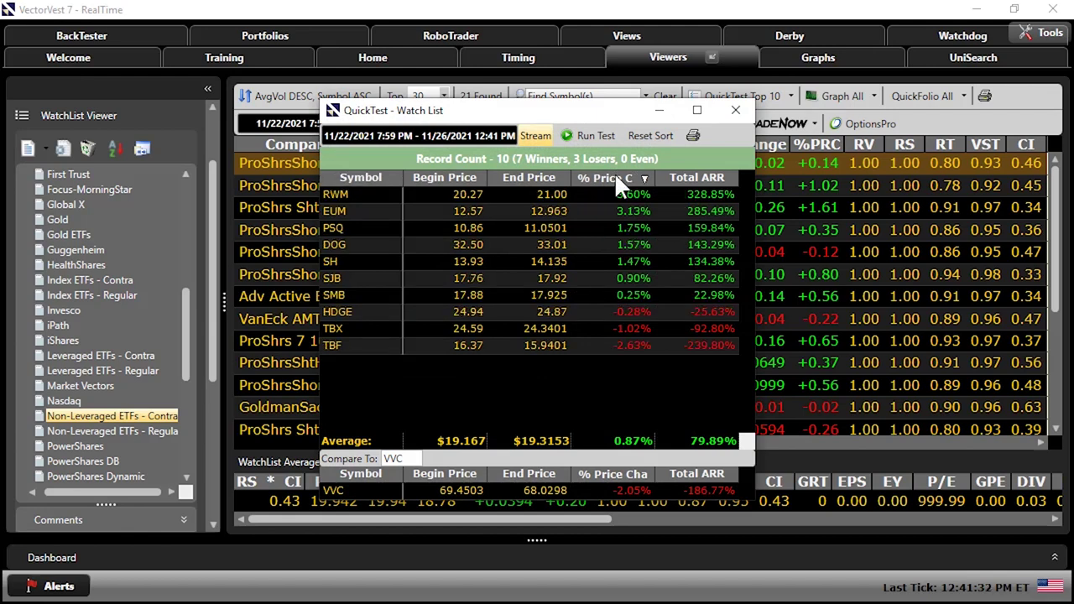
{"action": "left_click", "coordinate": [615, 178]}
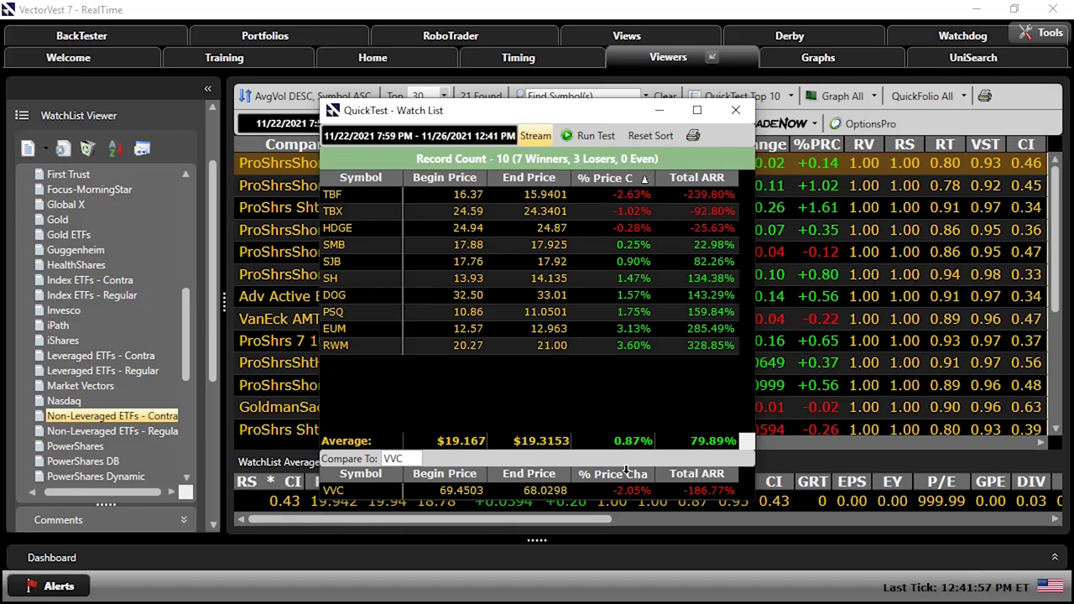
{"action": "left_click", "coordinate": [735, 110]}
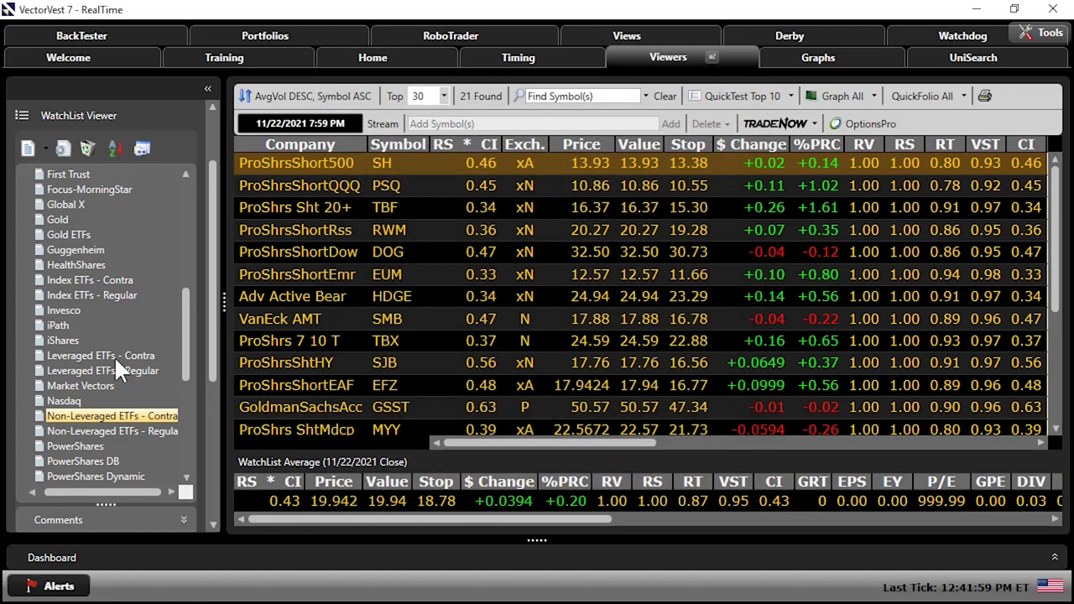
Open the 2x Leveraged ETFs - Contra watchlist and sort it by average volume in descending order
{"action": "left_click_drag", "start_coordinate": [186, 365], "coordinate": [177, 274]}
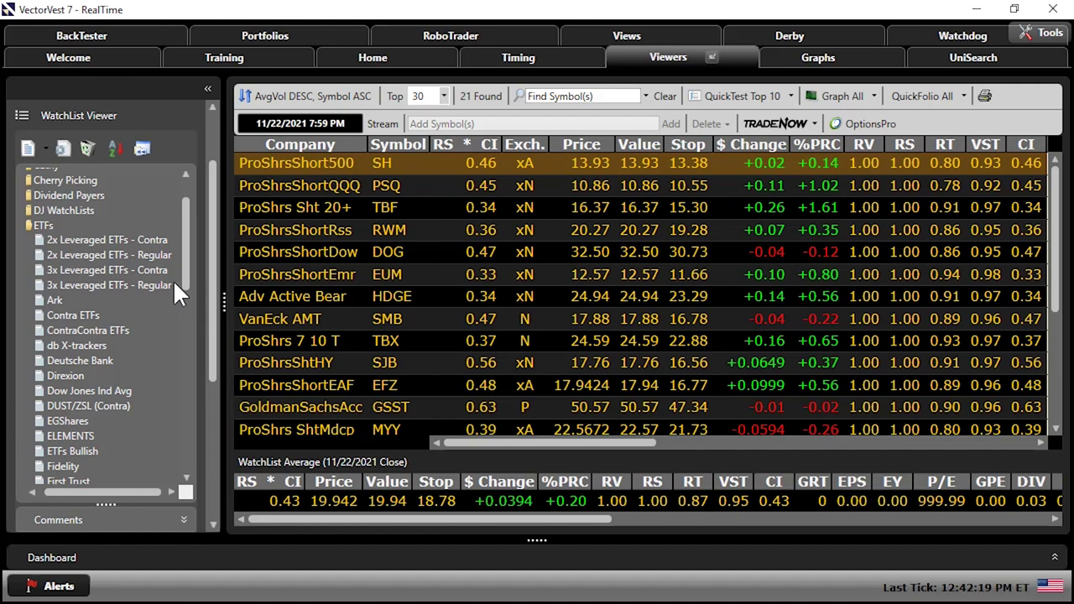
{"action": "left_click", "coordinate": [98, 240]}
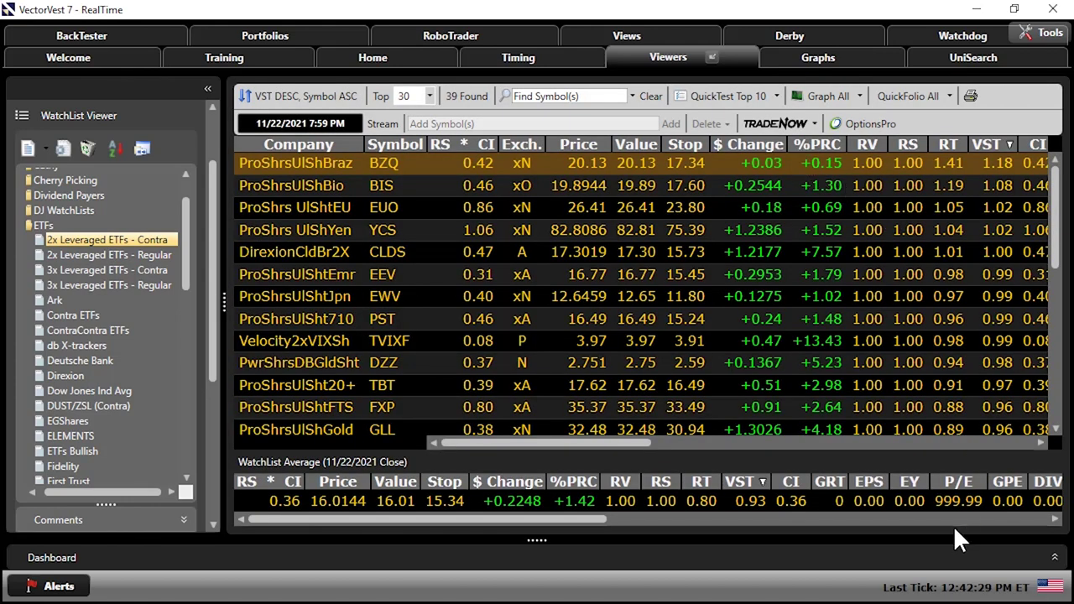
{"action": "left_click", "coordinate": [947, 442]}
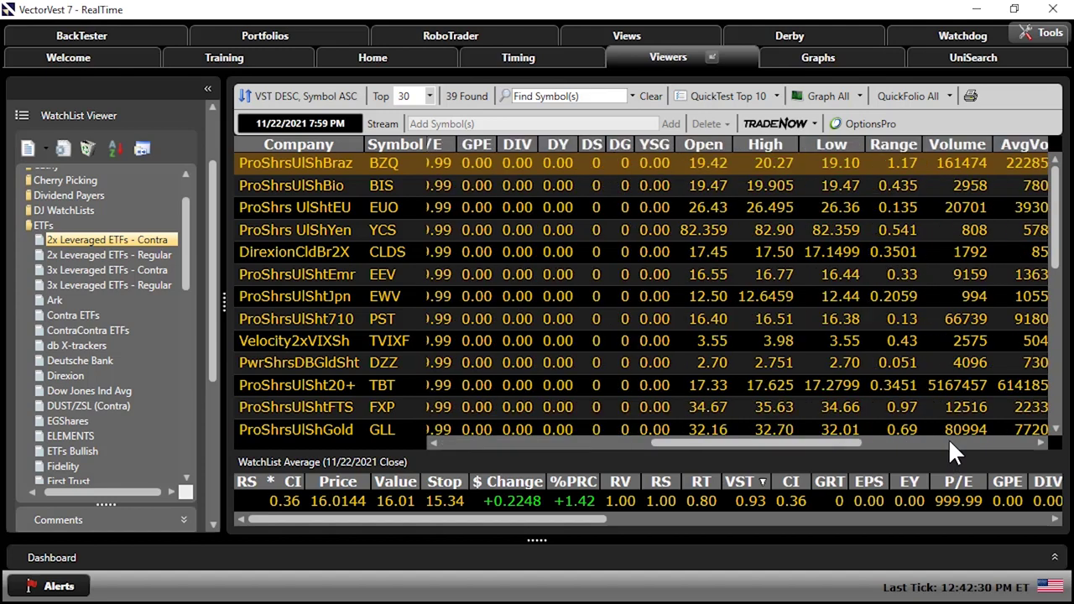
{"action": "left_click", "coordinate": [1023, 143]}
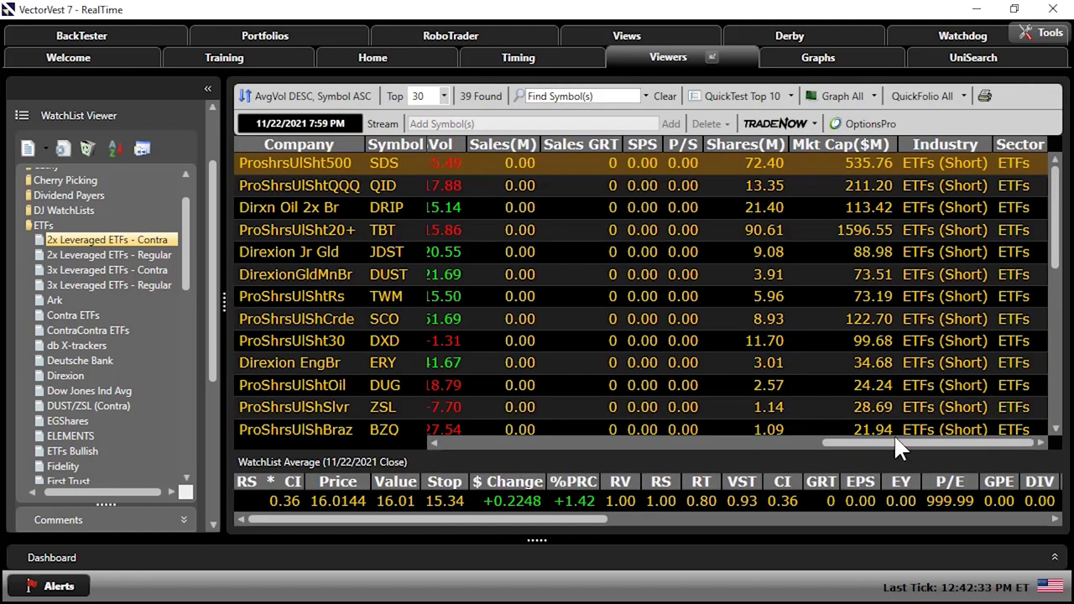
QuickTest the top 10 2x leveraged contra ETFs and rank the results by percentage price change, highest first
{"action": "left_click_drag", "start_coordinate": [894, 439], "coordinate": [421, 435]}
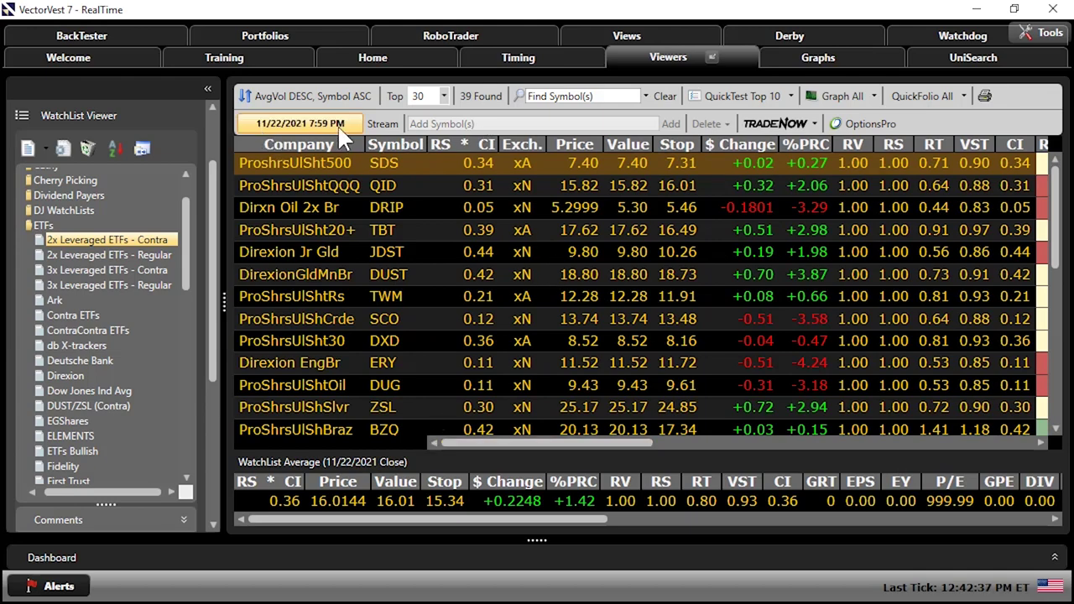
{"action": "left_click", "coordinate": [770, 101]}
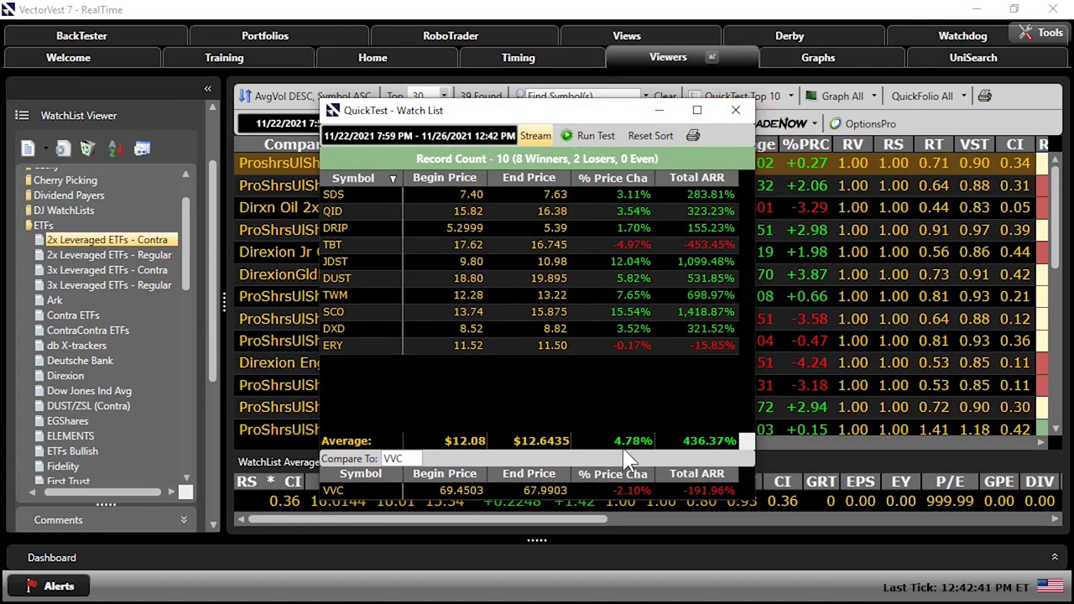
{"action": "left_click", "coordinate": [631, 178]}
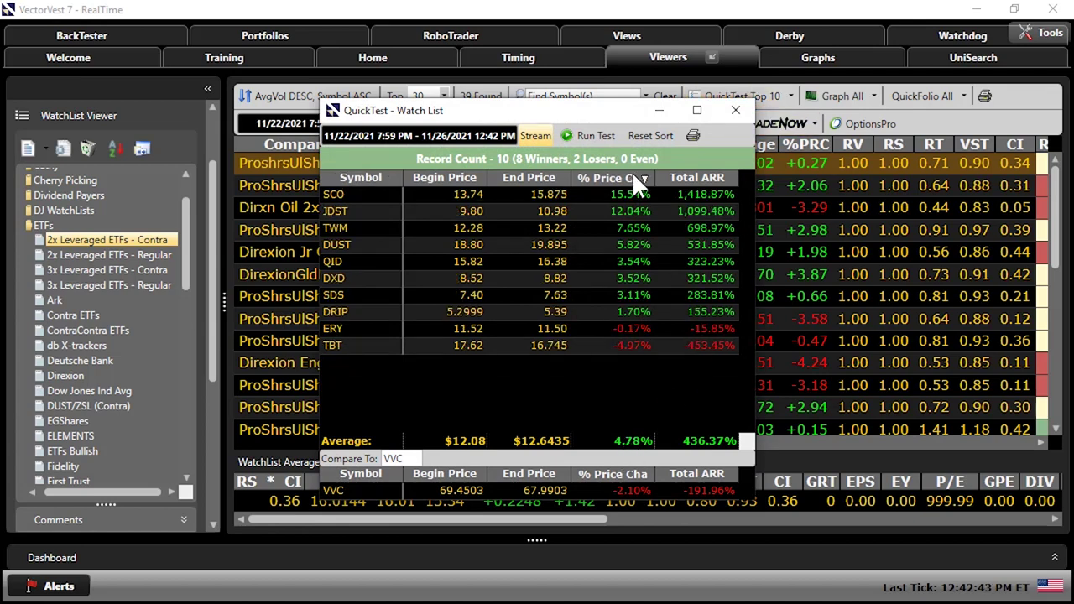
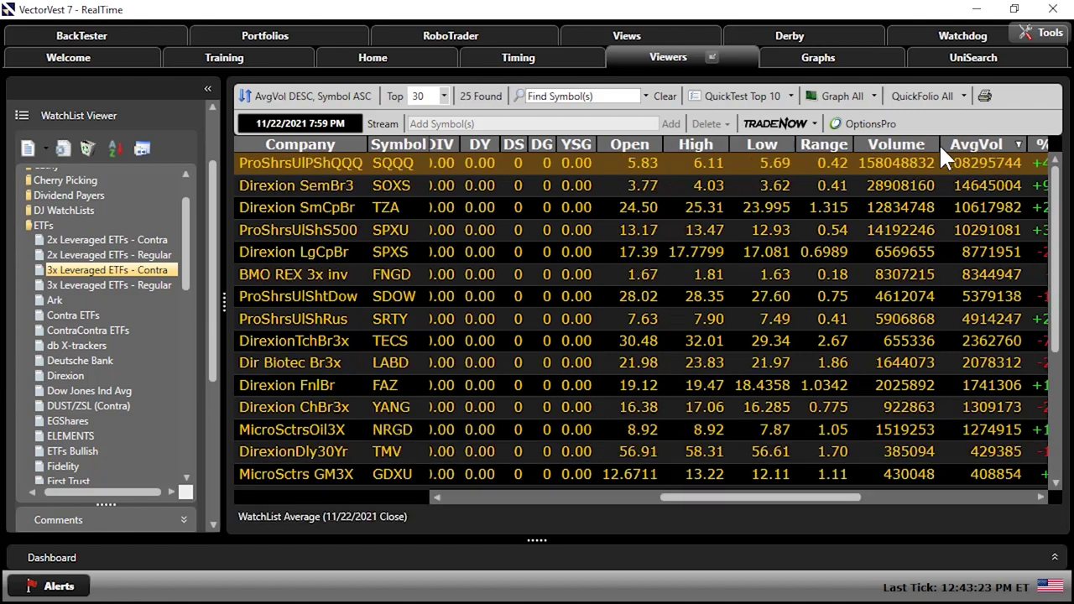
QuickTest the top 10 3x leveraged contra ETFs and review the results ranked by percentage price change, highest first
{"action": "left_click", "coordinate": [613, 443]}
{"action": "left_click_drag", "start_coordinate": [612, 447], "coordinate": [470, 448]}
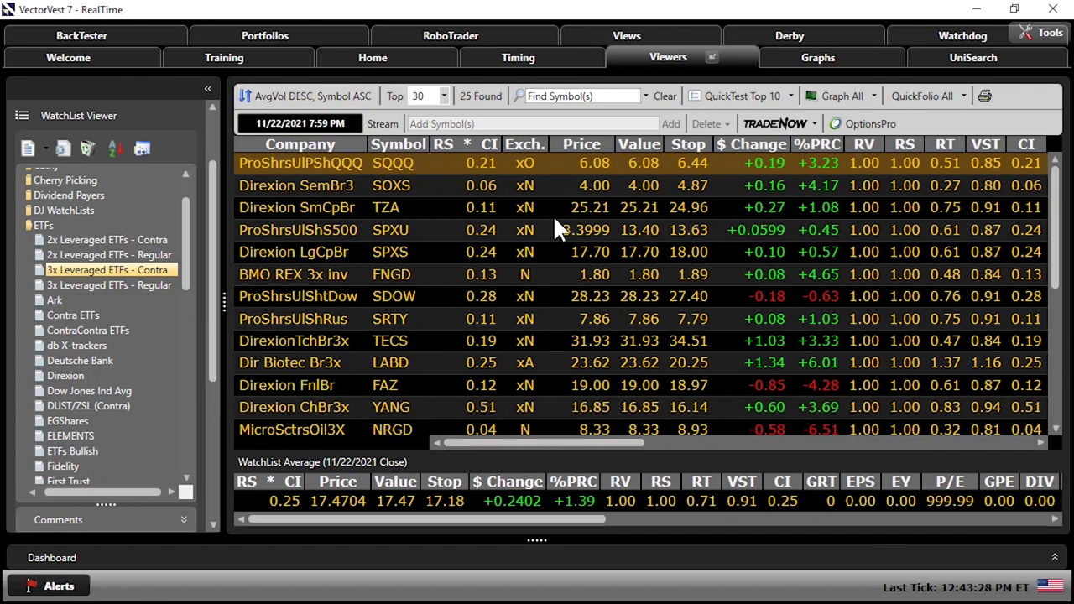
{"action": "left_click", "coordinate": [762, 95]}
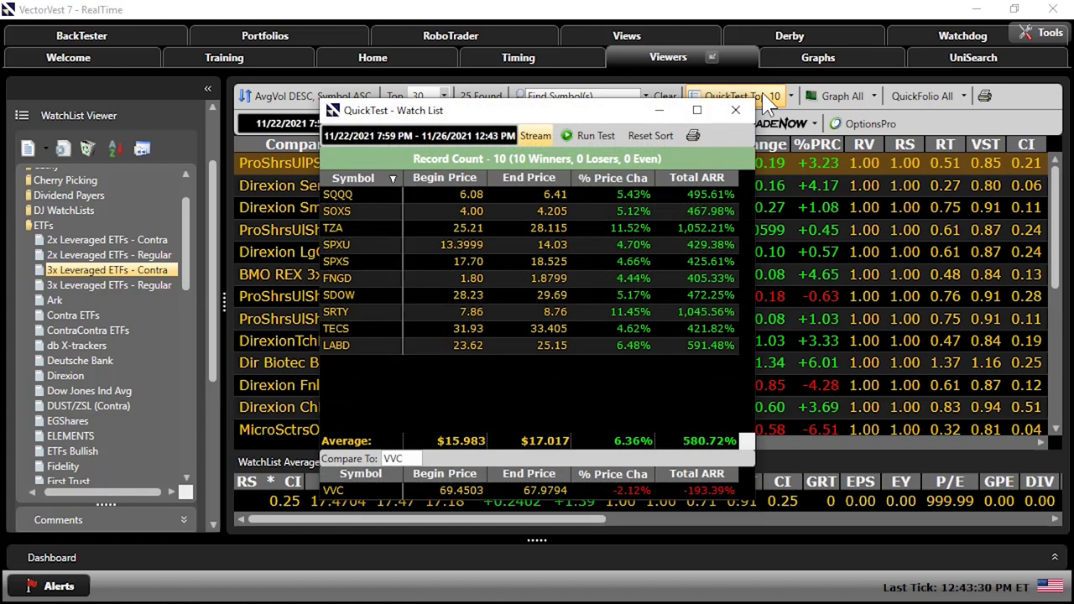
{"action": "left_click", "coordinate": [627, 176]}
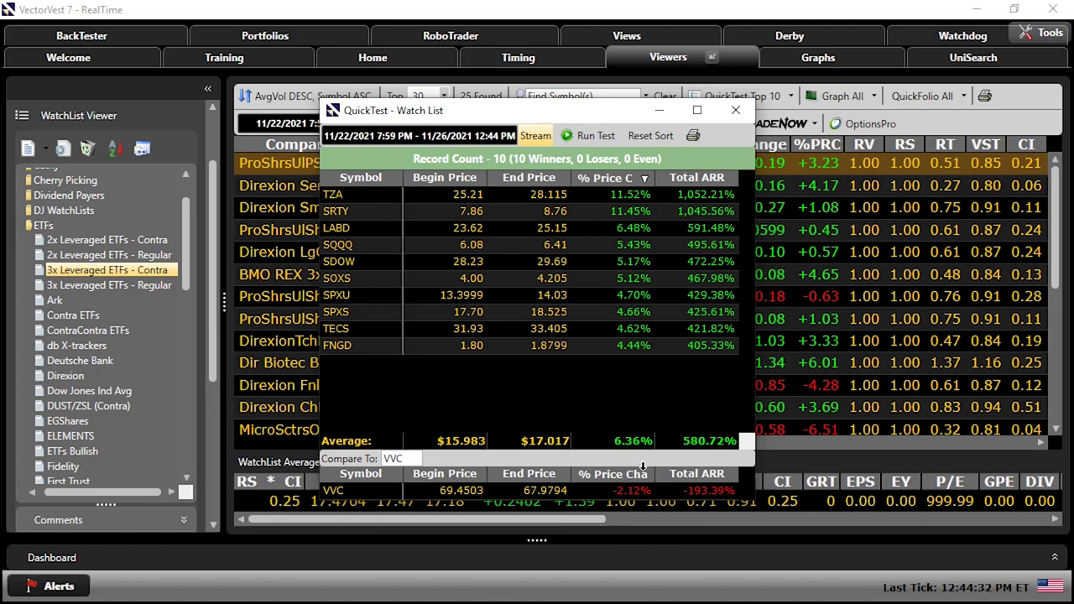
{"action": "left_click", "coordinate": [735, 110]}
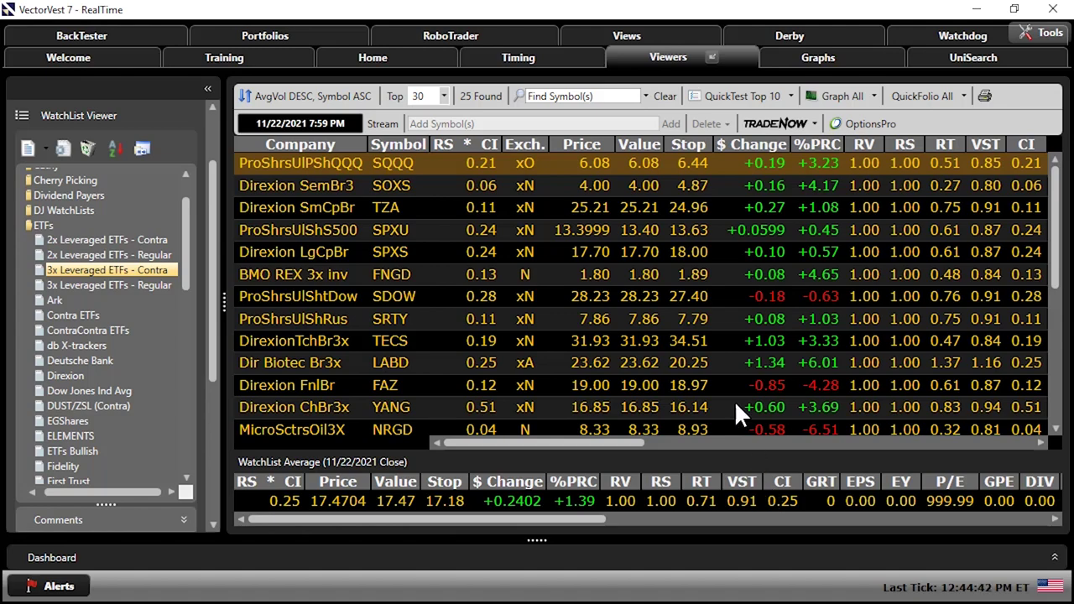
Load the Buying Contra ETFs search from UniSearch's ETFs group, run it, and check the volume figures in the results
{"action": "left_click", "coordinate": [967, 55]}
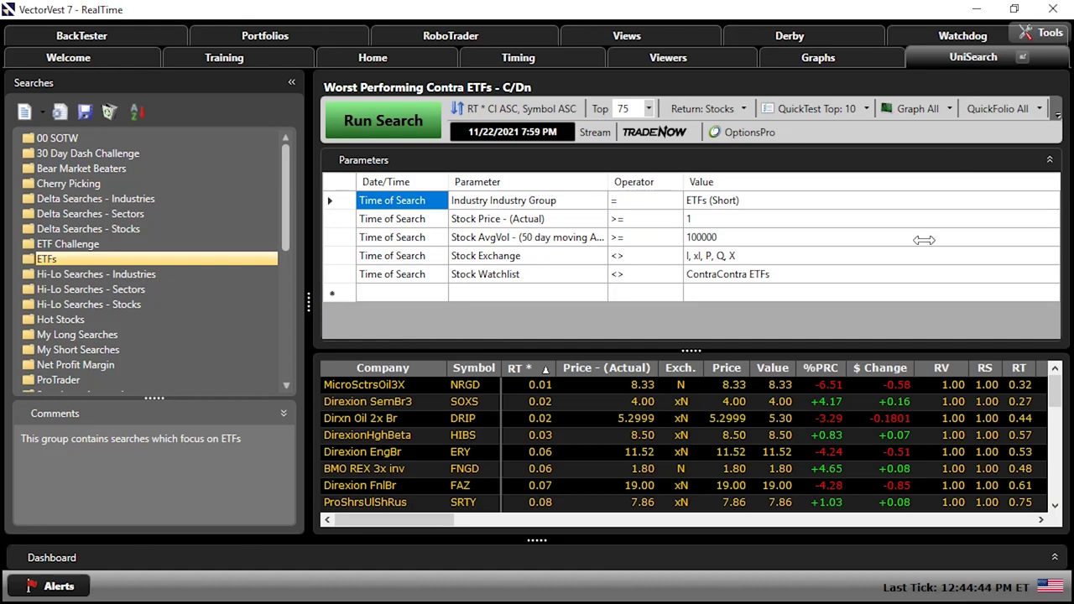
{"action": "double_click", "coordinate": [41, 258]}
{"action": "left_click", "coordinate": [84, 288]}
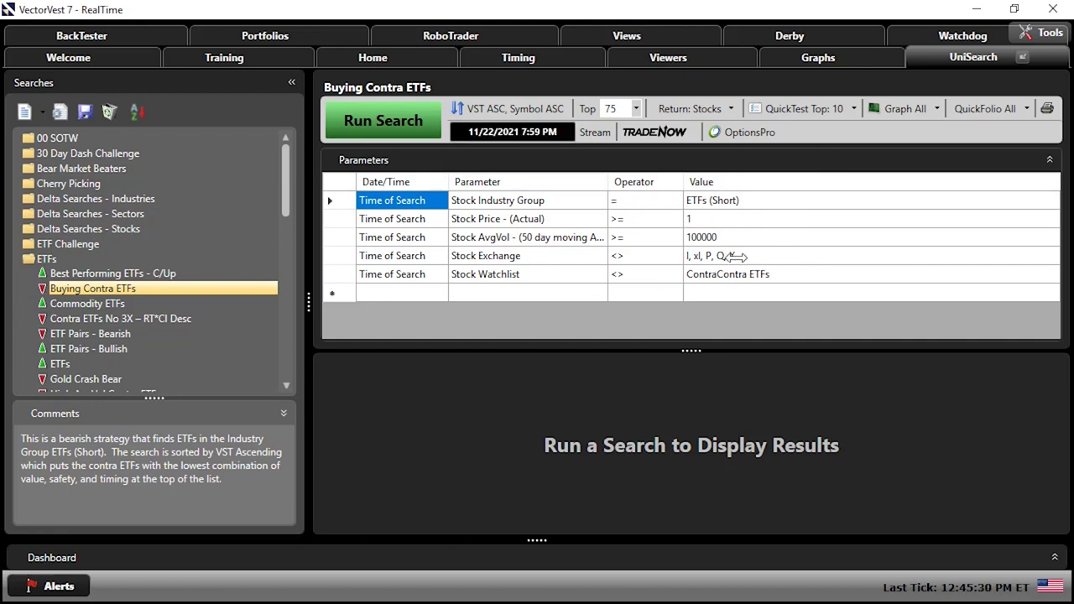
{"action": "left_click", "coordinate": [392, 122]}
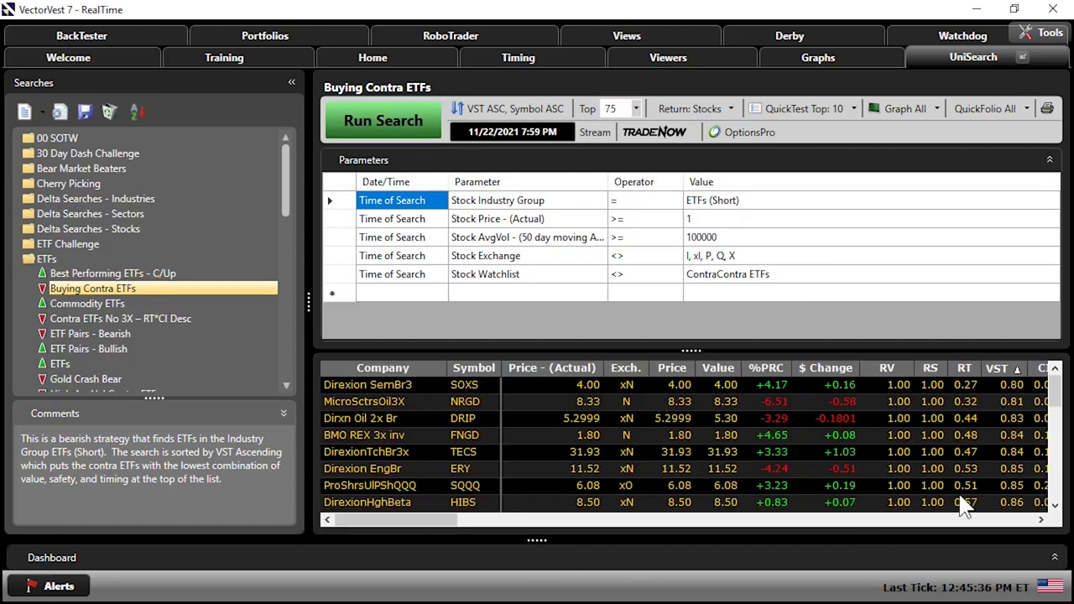
{"action": "left_click", "coordinate": [1001, 520]}
{"action": "left_click", "coordinate": [1002, 521]}
{"action": "left_click", "coordinate": [1002, 520]}
{"action": "left_click", "coordinate": [1001, 520]}
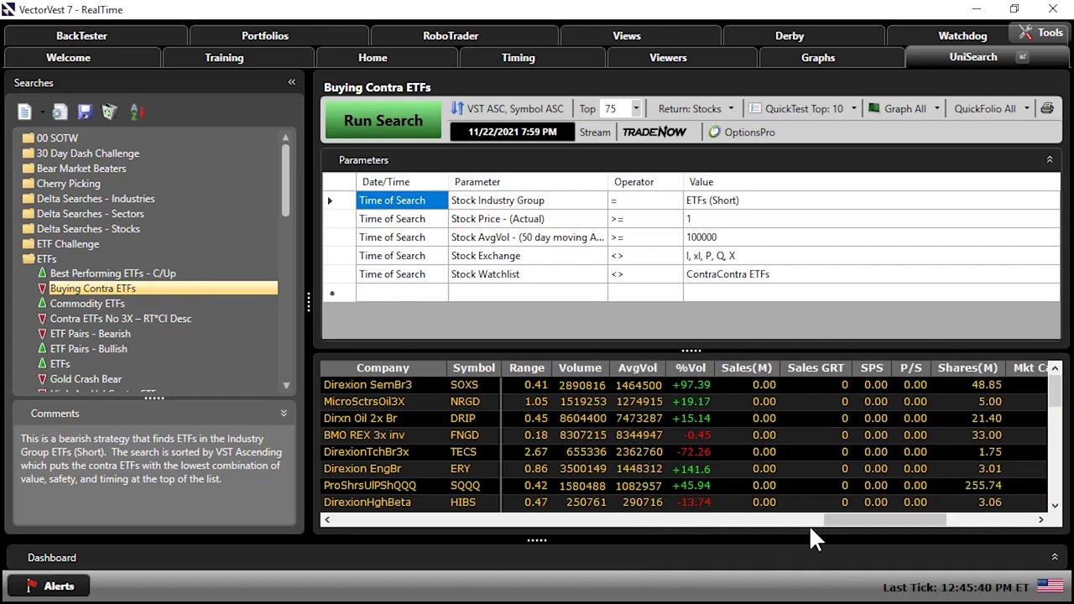
{"action": "left_click_drag", "start_coordinate": [881, 521], "coordinate": [366, 502]}
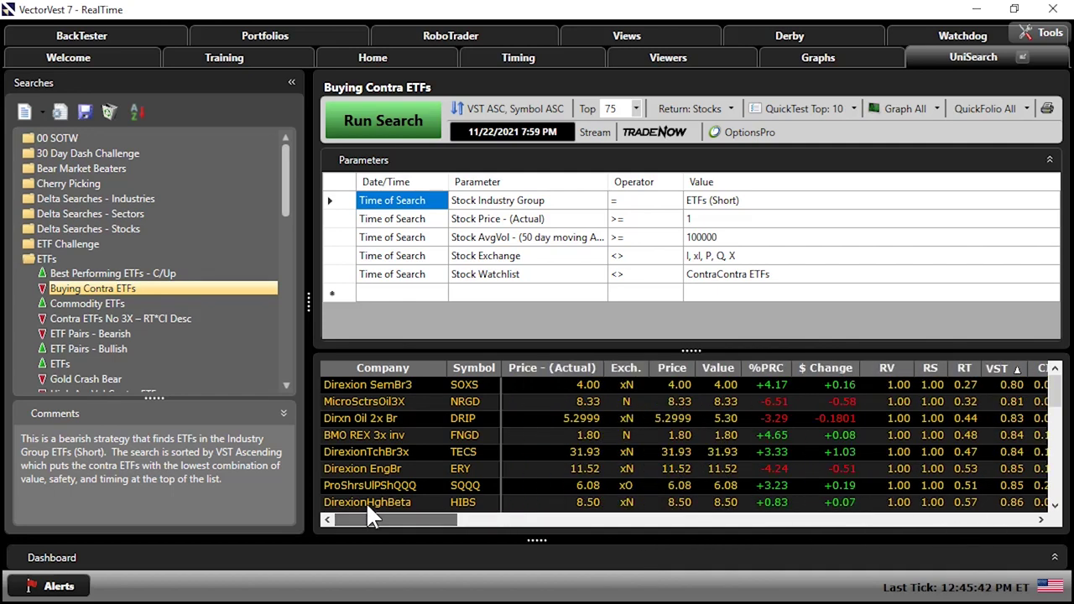
QuickTest the top 10 Buying Contra ETFs results, rank them by percentage price change, highest first, and close the test after reviewing it
{"action": "left_click", "coordinate": [793, 110]}
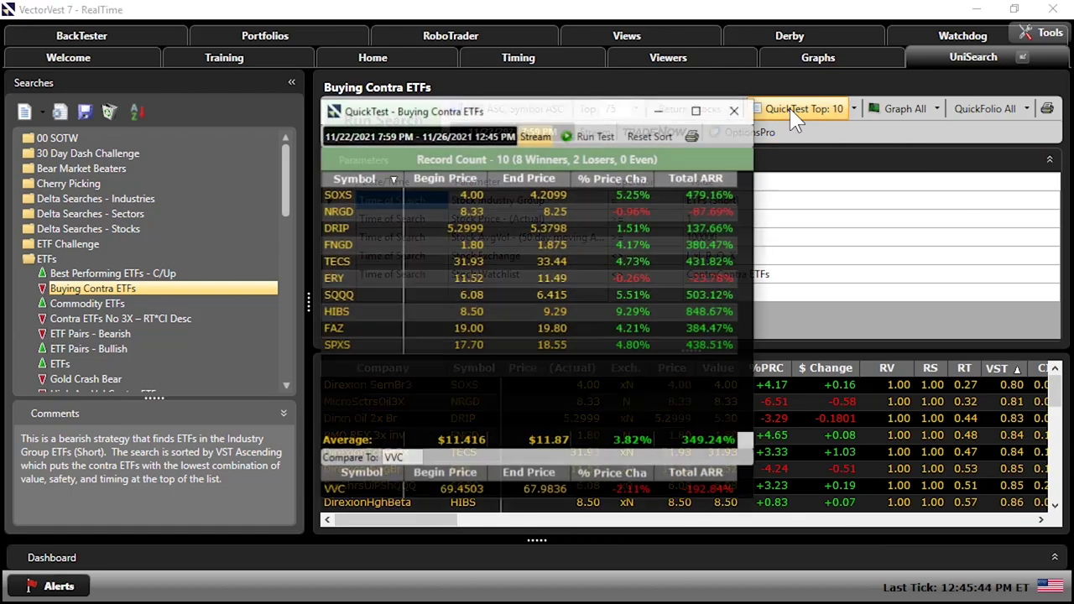
{"action": "left_click", "coordinate": [639, 178]}
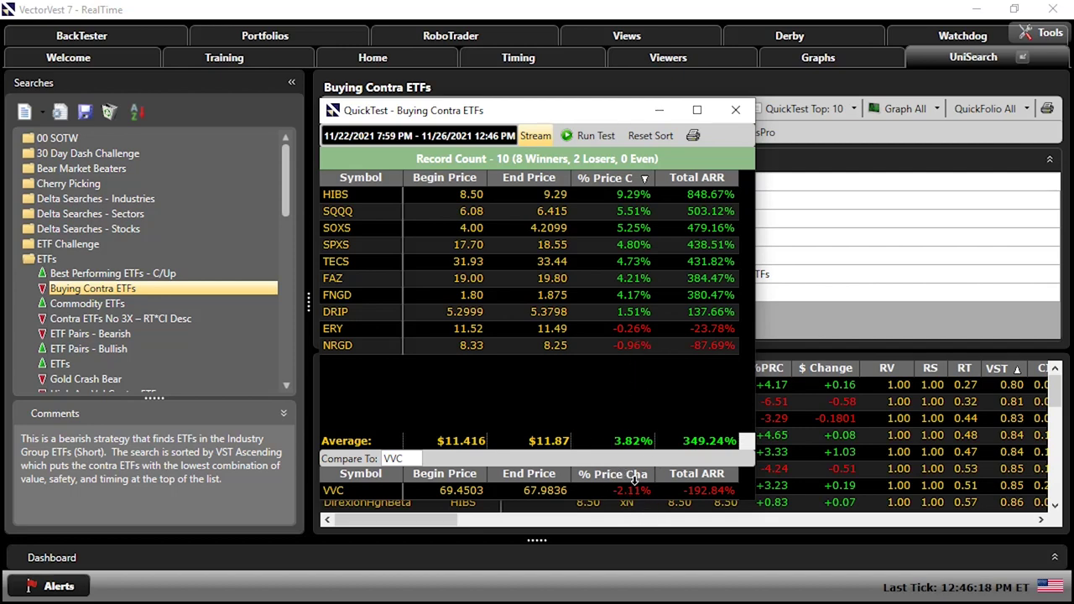
{"action": "left_click", "coordinate": [735, 111]}
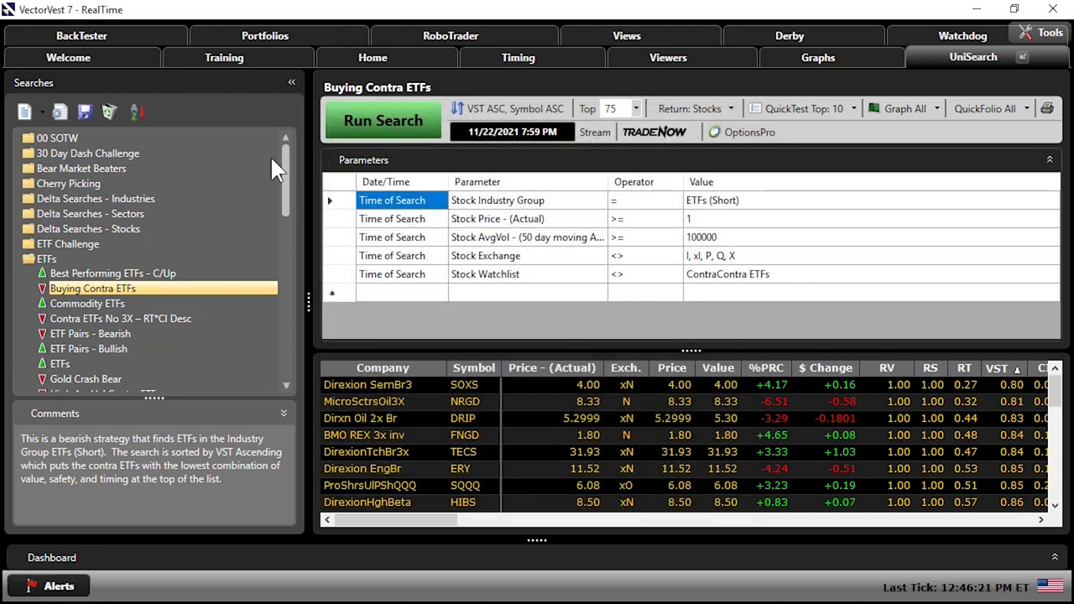
Load the Worst Performing Contra ETFs - C/Dn search from the ETFs group and run it for 11/22/2021
{"action": "left_click_drag", "start_coordinate": [290, 164], "coordinate": [281, 240]}
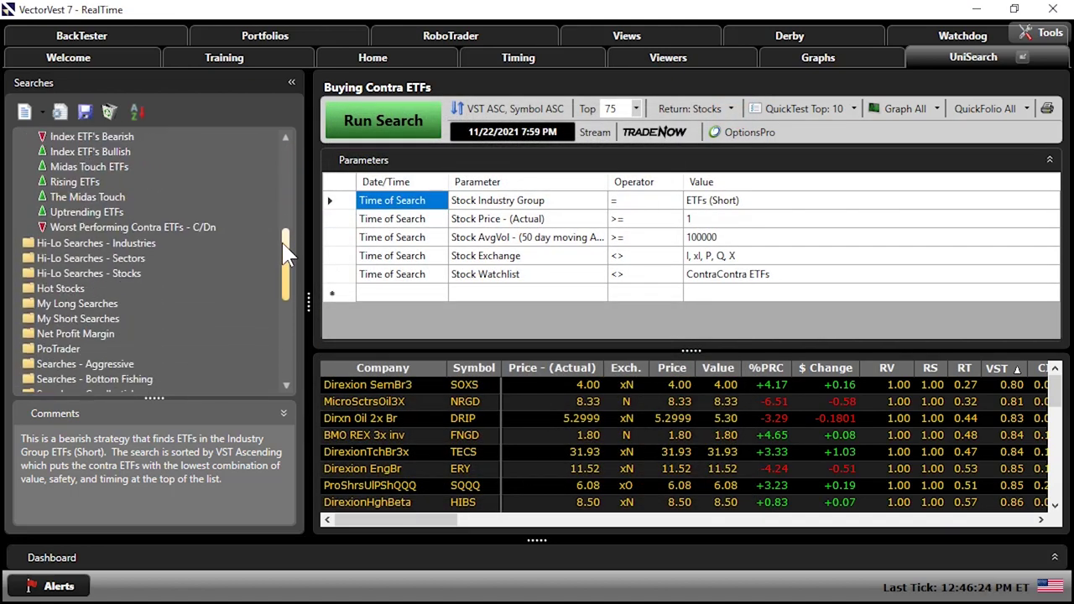
{"action": "left_click", "coordinate": [153, 228]}
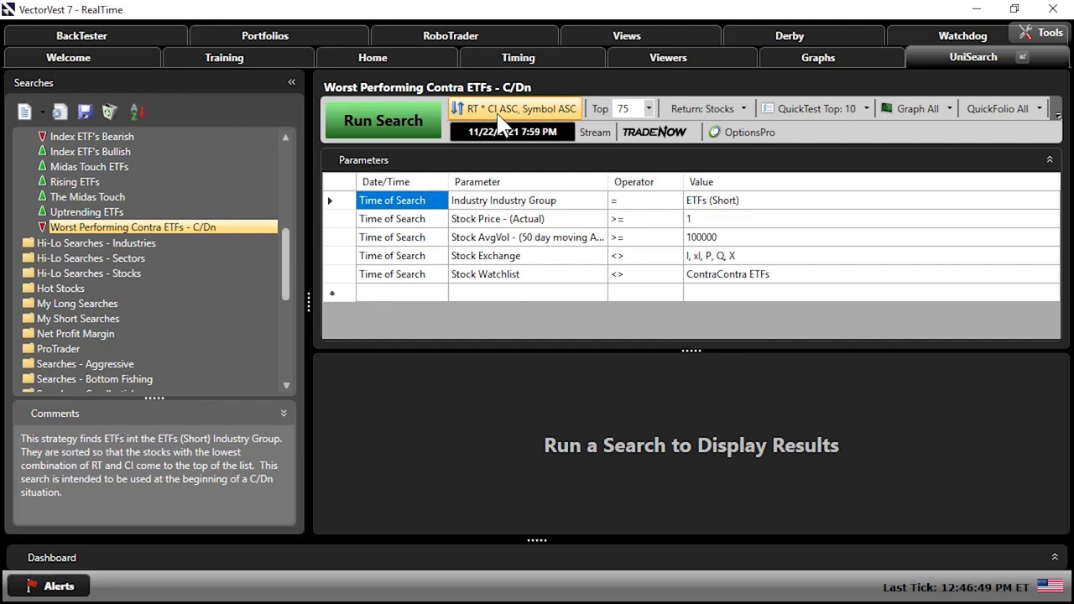
{"action": "left_click", "coordinate": [383, 122]}
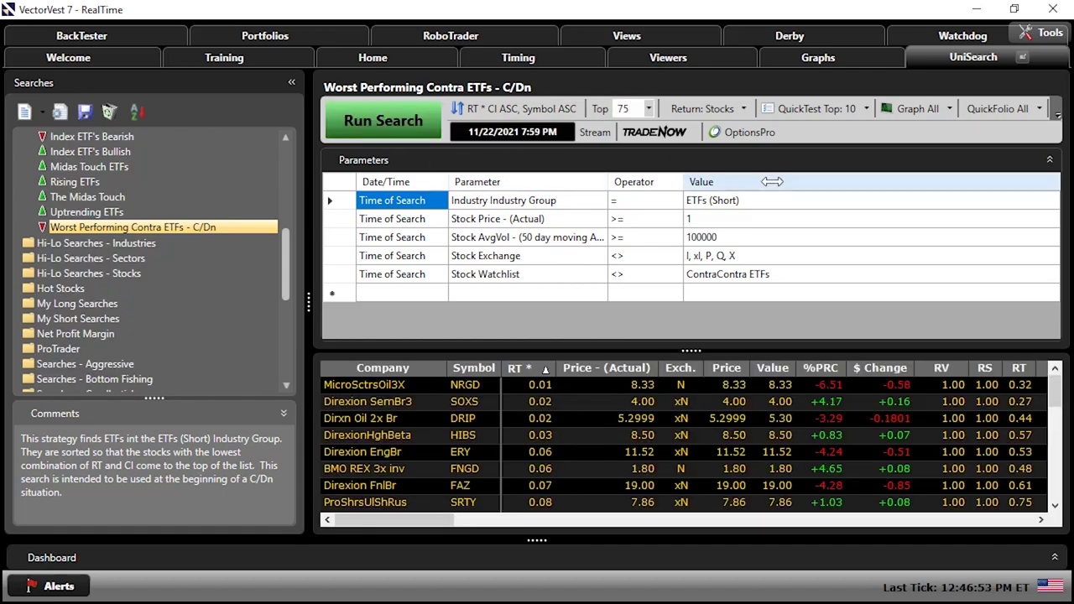
QuickTest the top 10 Worst Performing Contra ETFs - C/Dn results, review them ranked by percentage price change, highest first, and close the test
{"action": "left_click", "coordinate": [812, 113]}
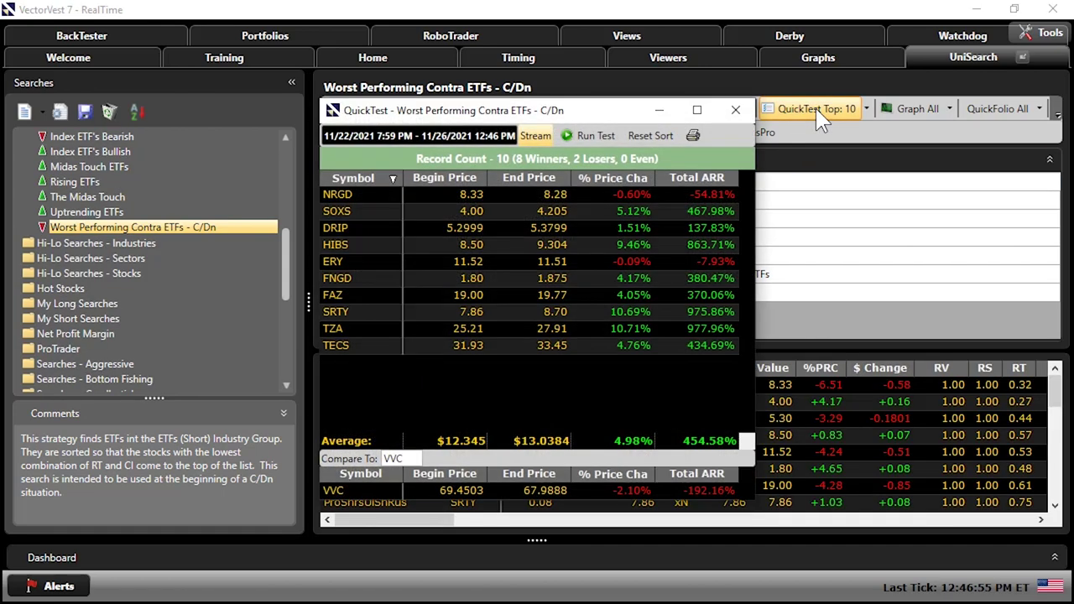
{"action": "left_click", "coordinate": [634, 177]}
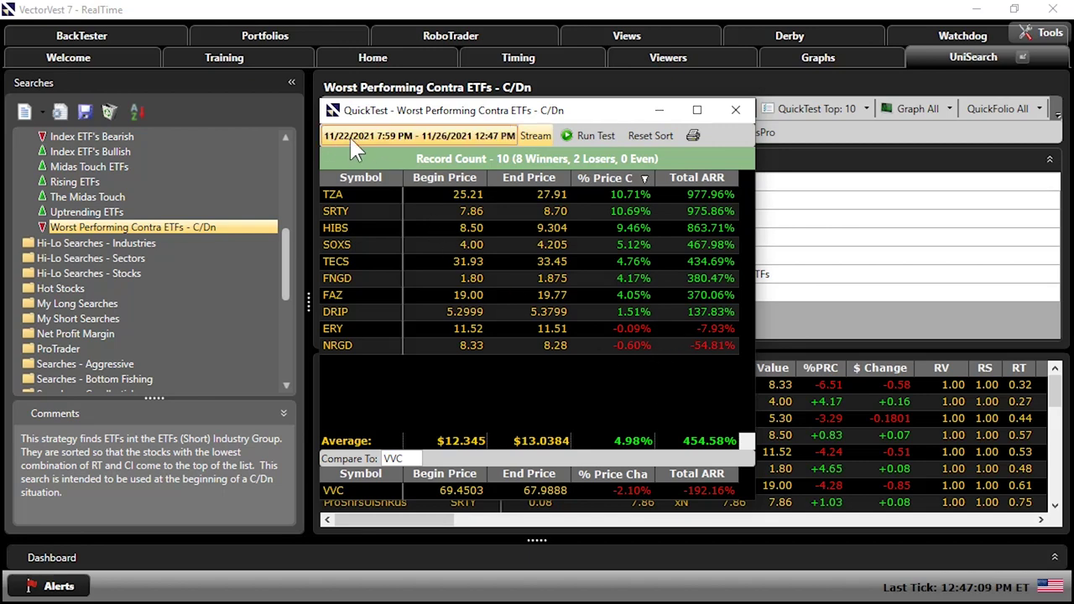
{"action": "left_click", "coordinate": [736, 110]}
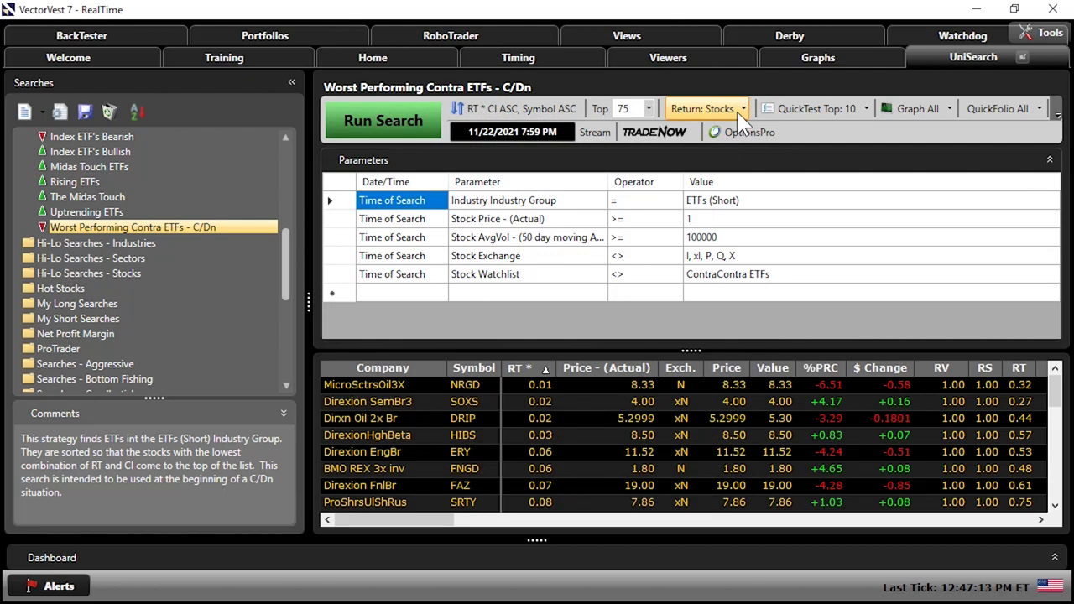